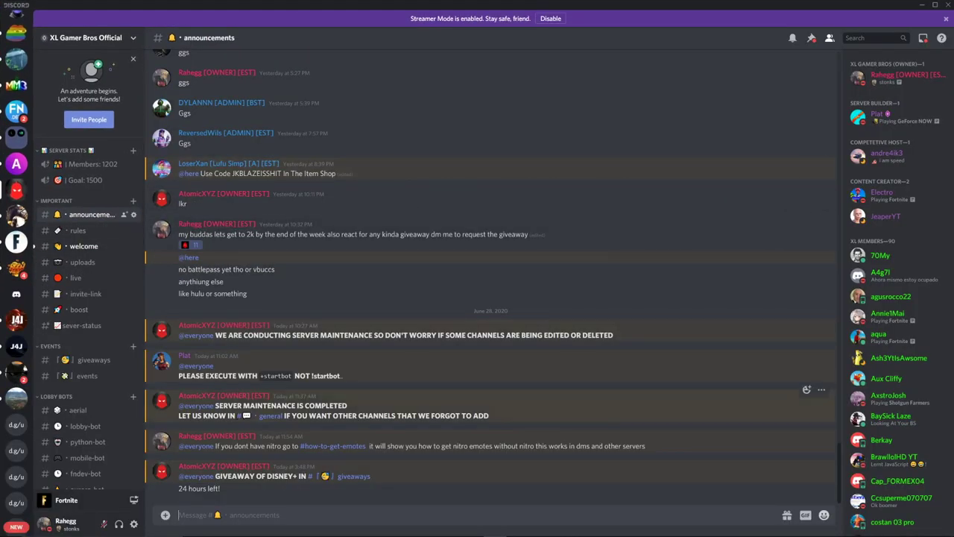
Go from #welcome down to the #aerial channel under LOBBY BOTS
{"action": "left_click", "coordinate": [83, 246]}
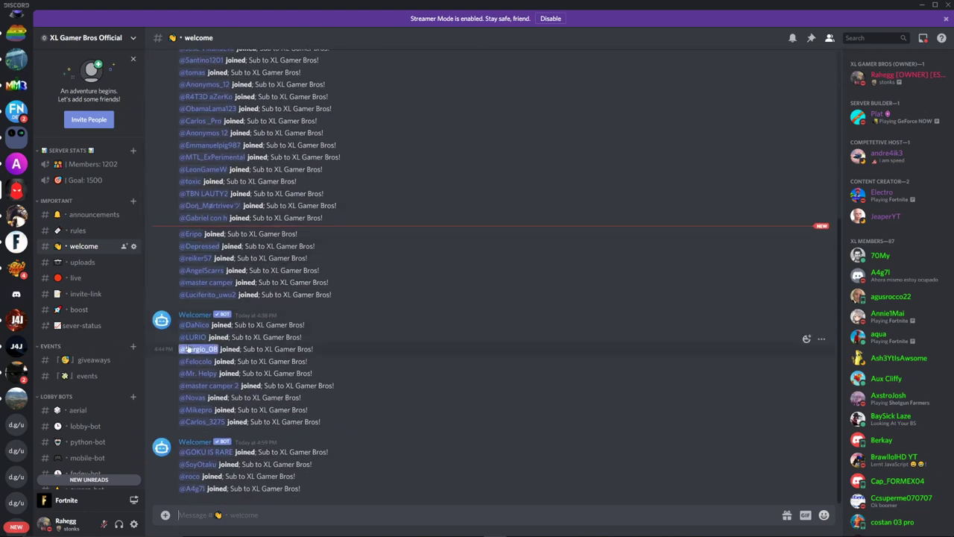
{"action": "scroll", "coordinate": [88, 395], "scroll_direction": "down", "scroll_amount": 2}
{"action": "scroll", "coordinate": [88, 395], "scroll_direction": "down", "scroll_amount": 1}
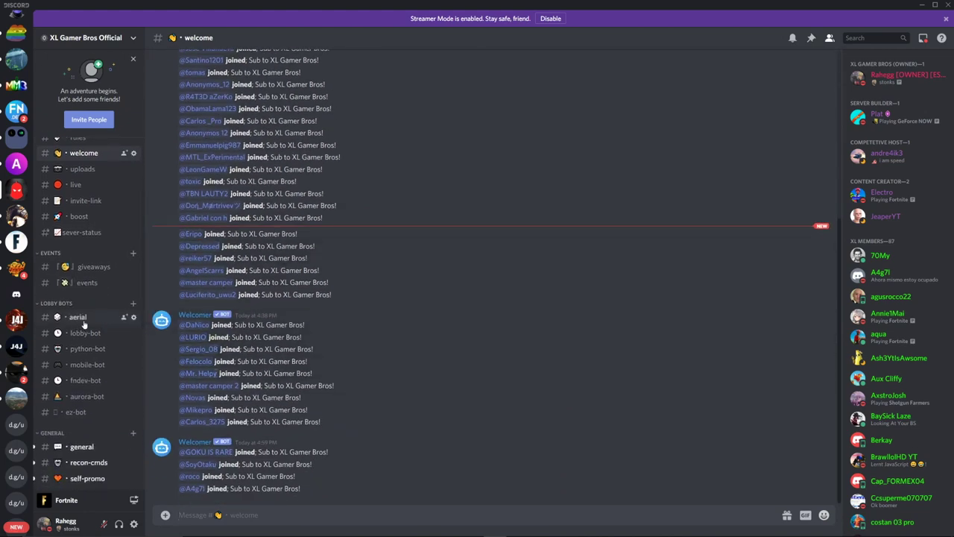
{"action": "left_click", "coordinate": [78, 318]}
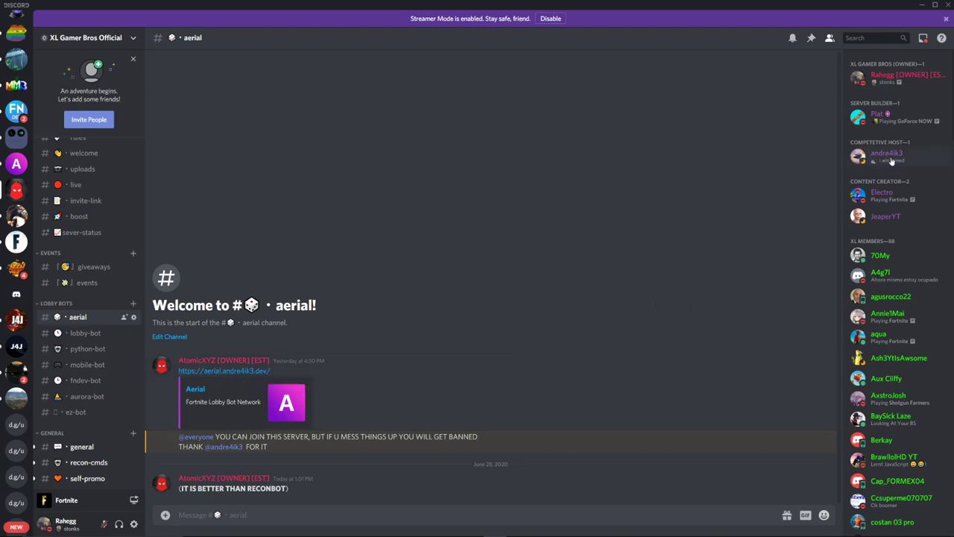
Send 'start' in the Aerial server's #create-a-bot channel to create a lobby bot
{"action": "left_click", "coordinate": [17, 163]}
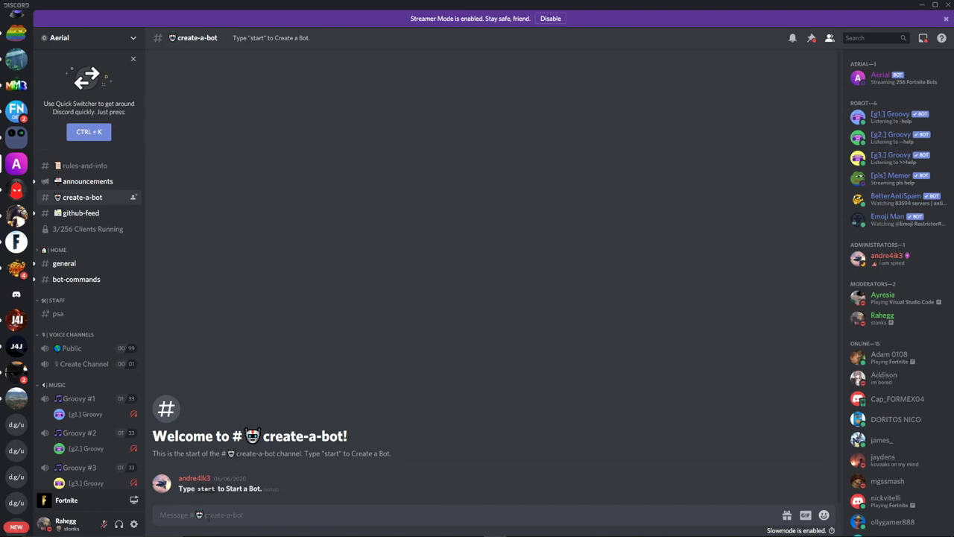
{"action": "type", "text": "start"}
{"action": "key", "text": "Return"}
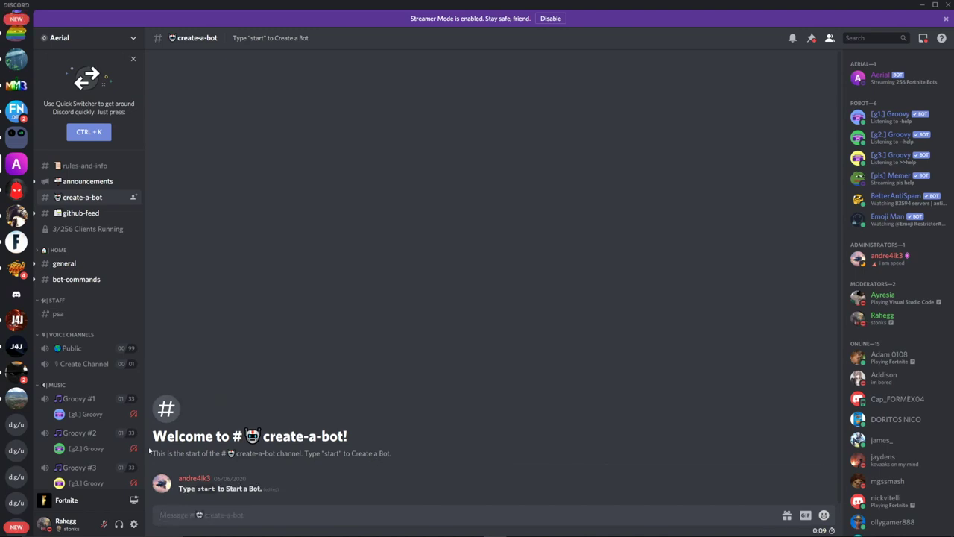
Open the Aerial bot DM and copy the new bot's display name
{"action": "left_click", "coordinate": [15, 71]}
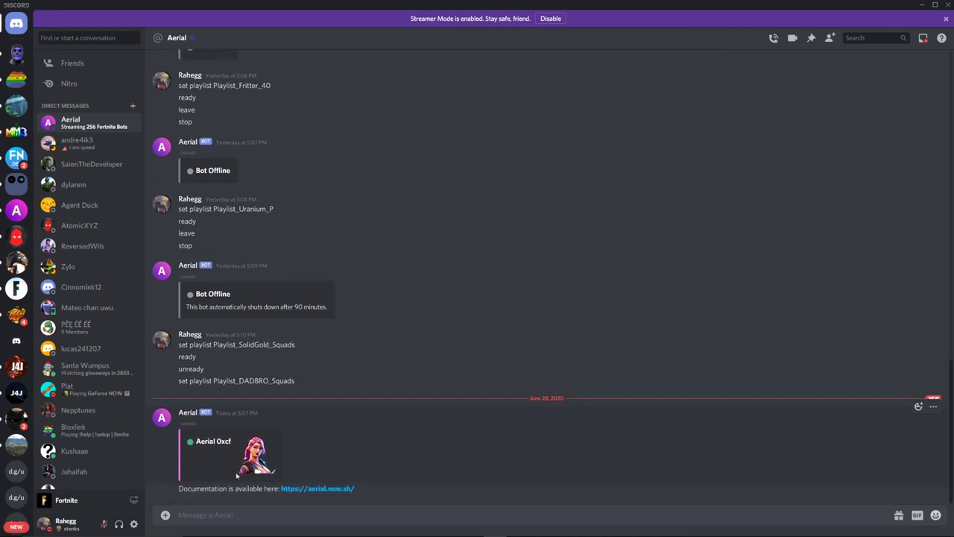
{"action": "left_click_drag", "start_coordinate": [234, 443], "coordinate": [202, 442]}
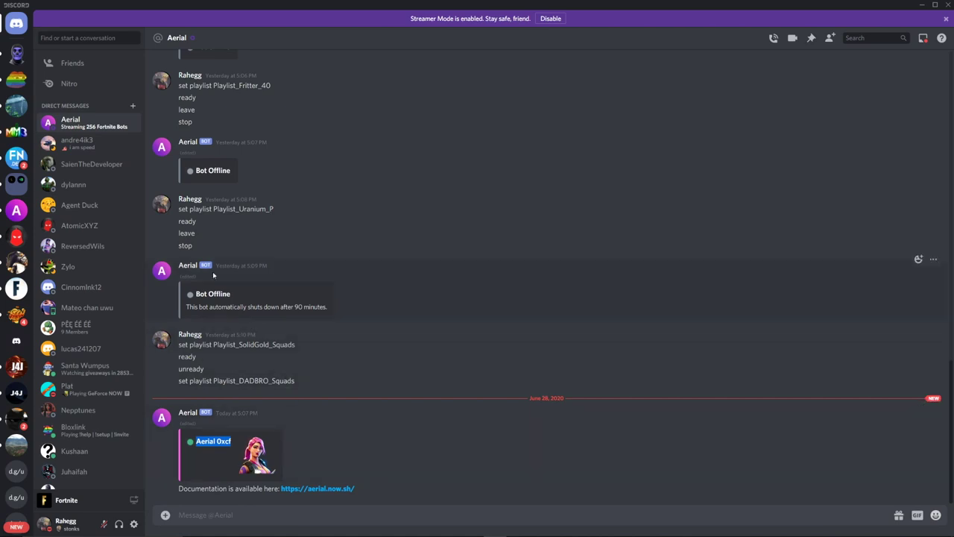
{"action": "mouse_move", "coordinate": [321, 535]}
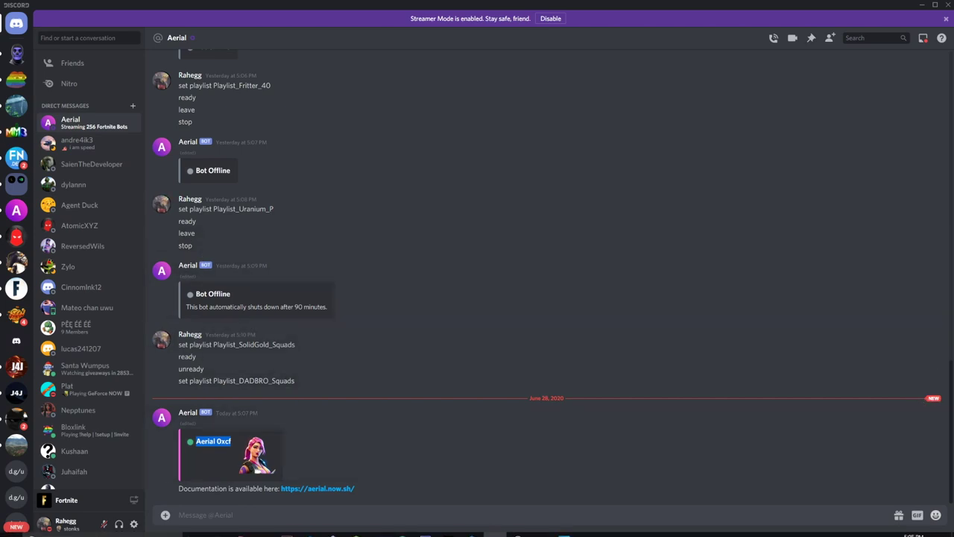
In Fortnite Add Friends, send a friend request to the pasted bot display name
{"action": "left_click", "coordinate": [564, 527]}
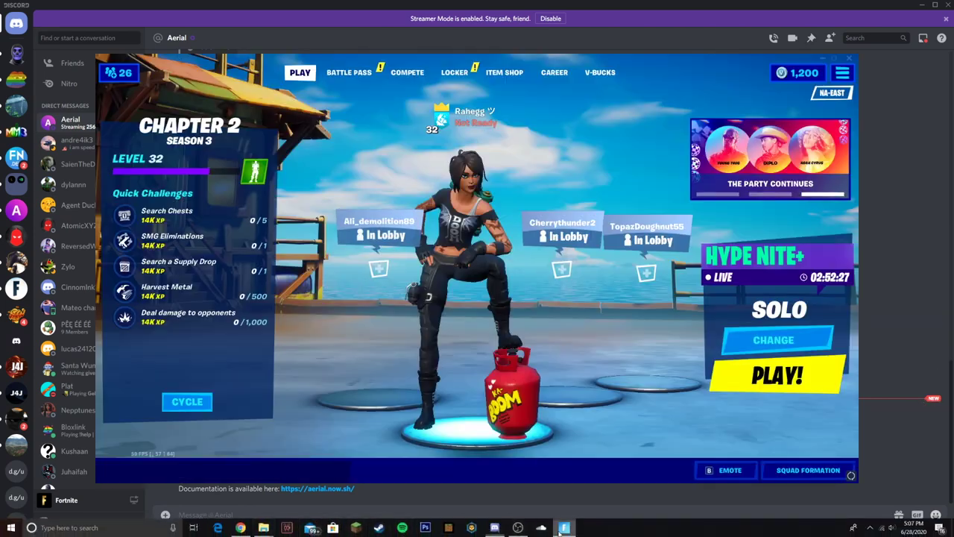
{"action": "left_click", "coordinate": [120, 72]}
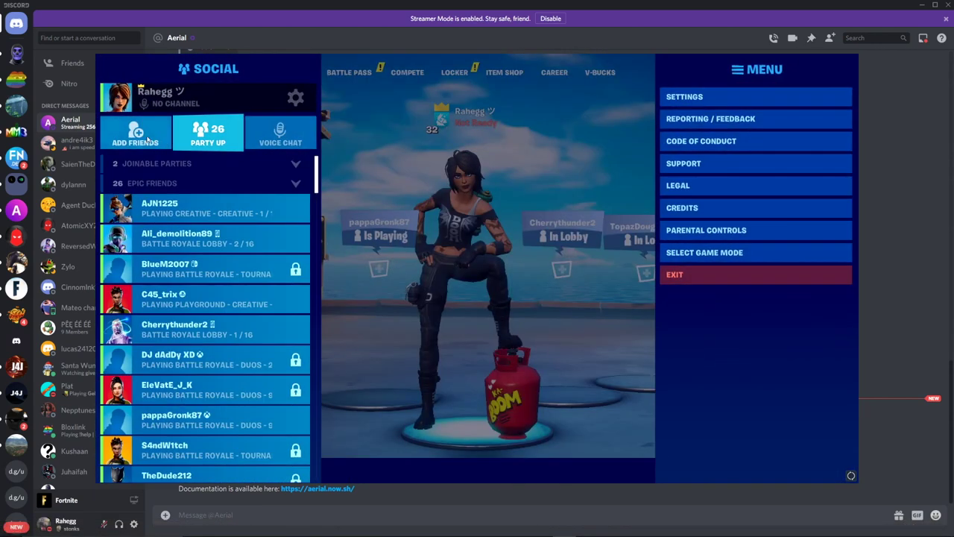
{"action": "left_click", "coordinate": [135, 134]}
{"action": "type", "text": "Aerial Bot!"}
{"action": "key", "text": "Return"}
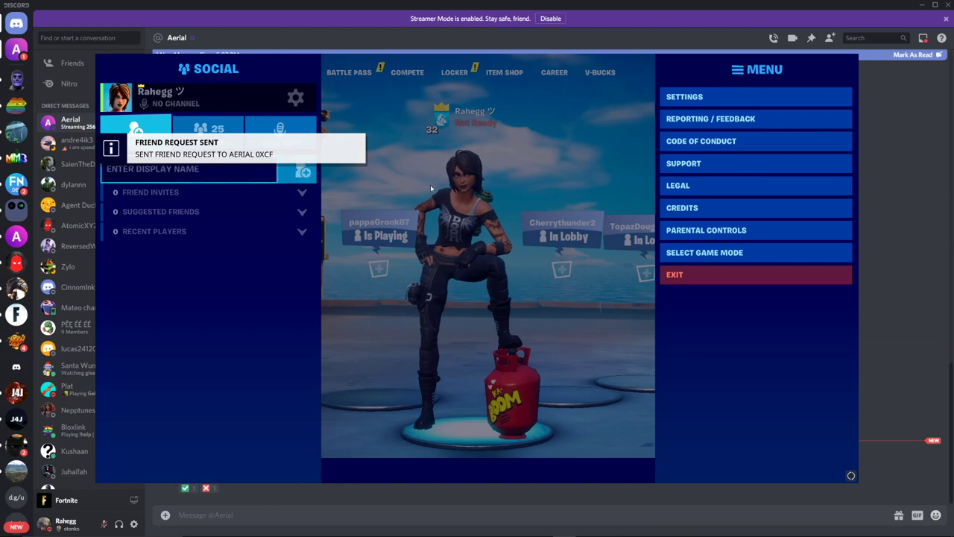
{"action": "key", "text": "Escape"}
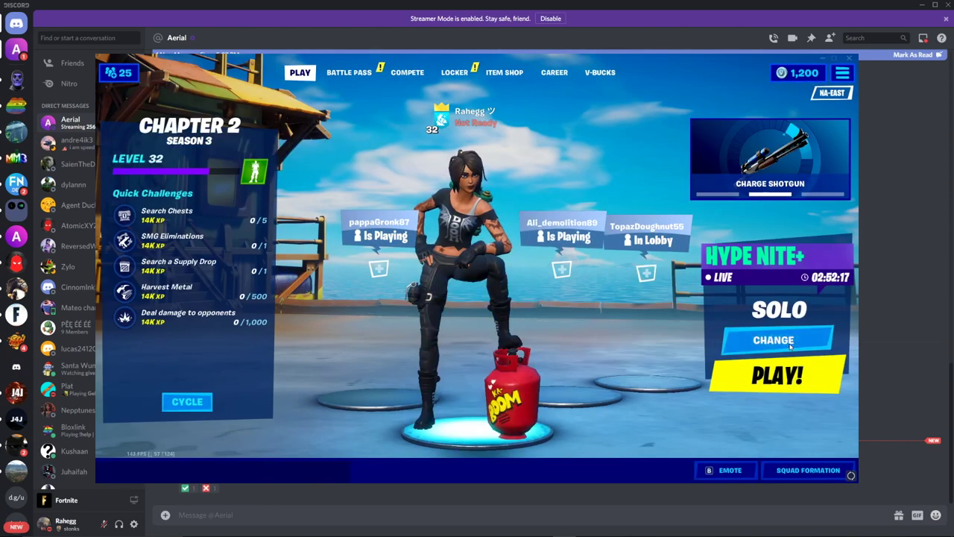
Accept the bot's friend request through its ✅ reaction in the Discord DM
{"action": "left_click", "coordinate": [772, 339]}
{"action": "left_click", "coordinate": [780, 430]}
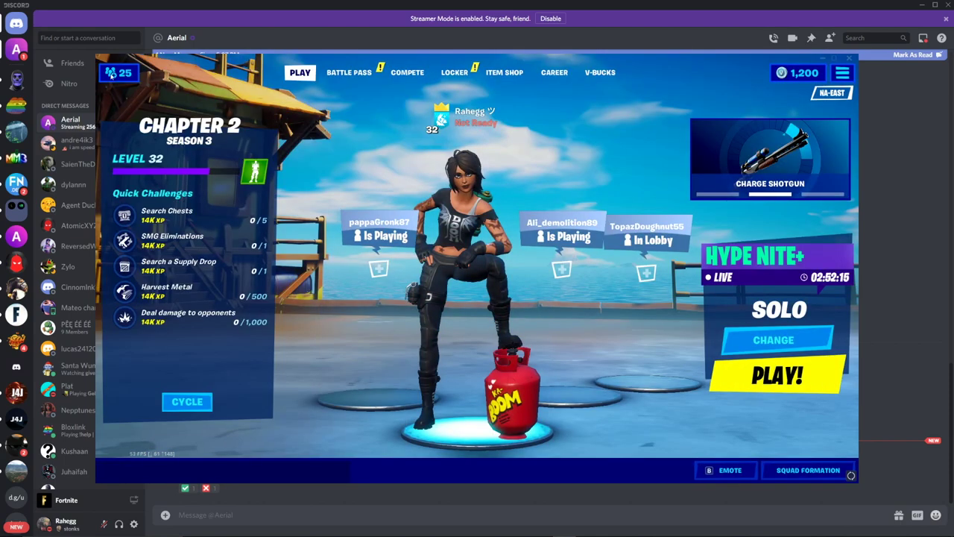
{"action": "key", "text": "Escape"}
{"action": "left_click", "coordinate": [212, 490]}
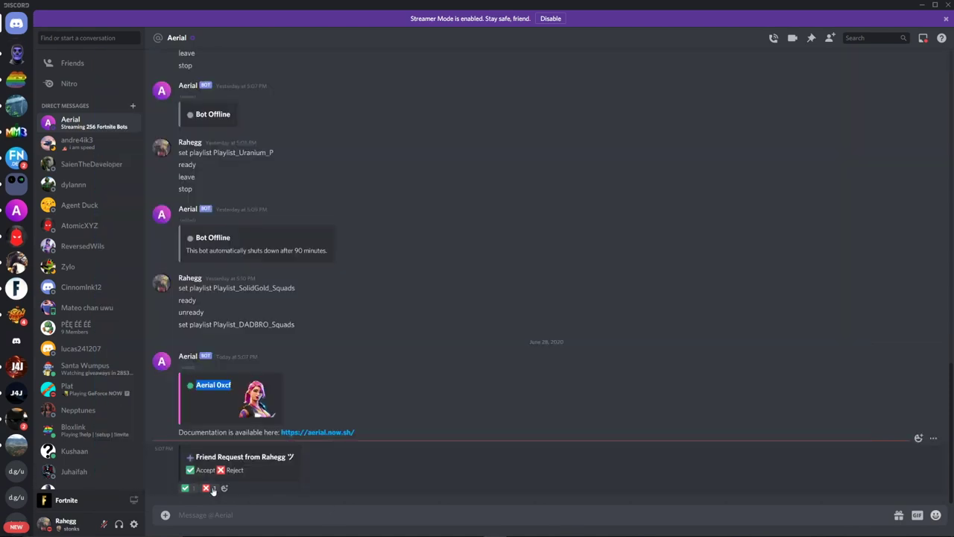
{"action": "left_click", "coordinate": [186, 489]}
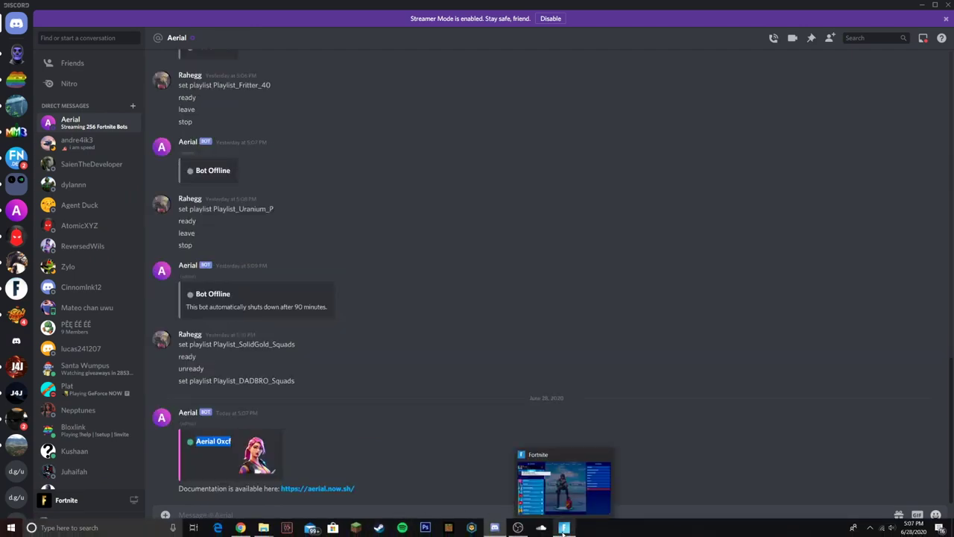
Invite the Aerial bot to the Fortnite party from its friend entry
{"action": "left_click", "coordinate": [565, 528]}
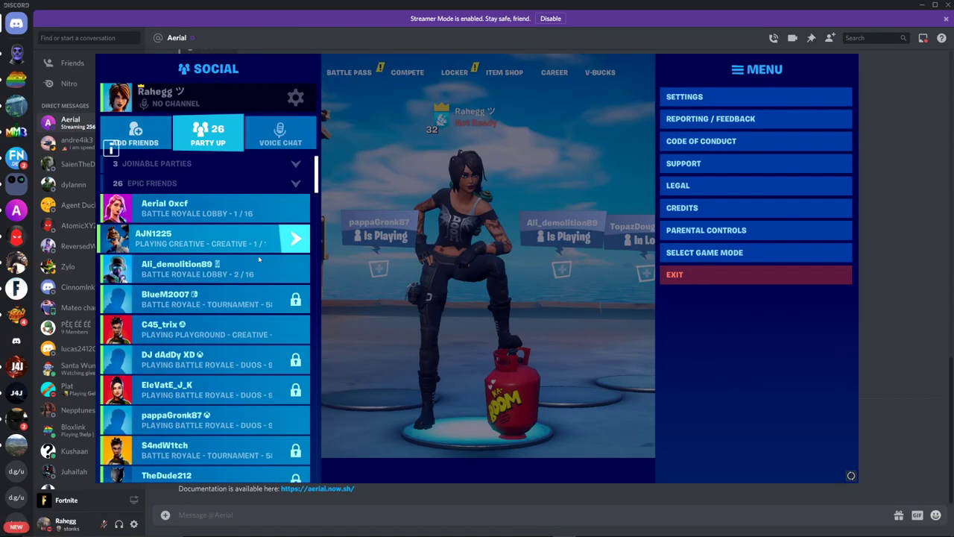
{"action": "left_click", "coordinate": [296, 207]}
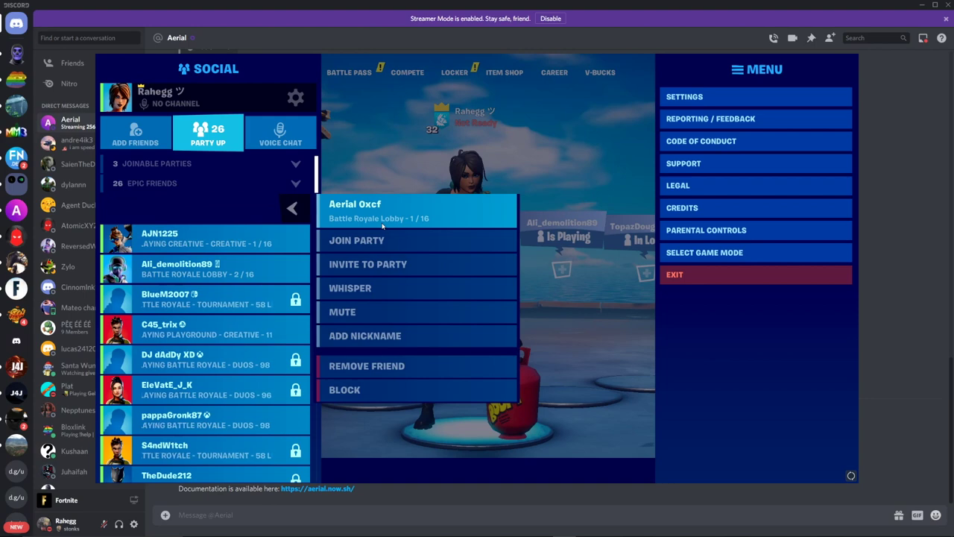
{"action": "left_click", "coordinate": [399, 262]}
{"action": "key", "text": "Escape"}
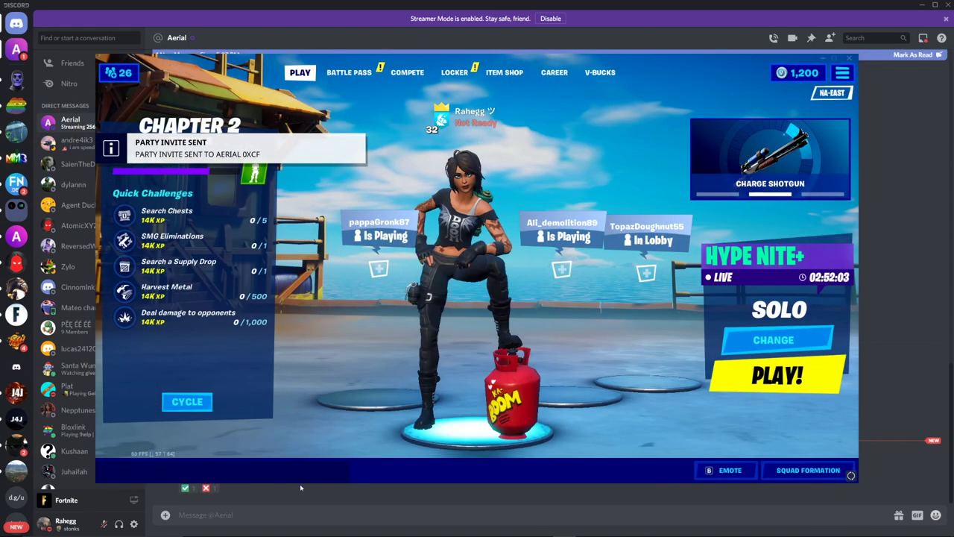
{"action": "left_click", "coordinate": [192, 490]}
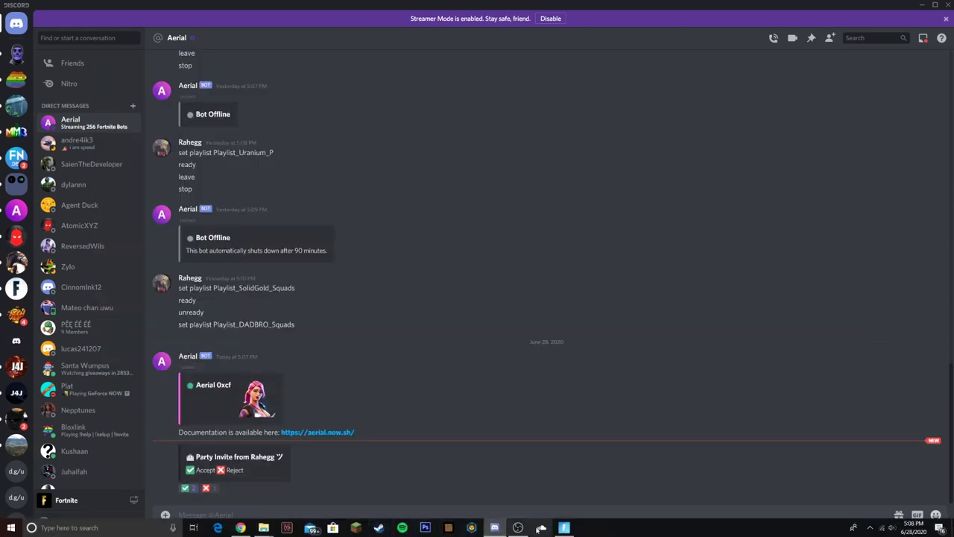
{"action": "left_click", "coordinate": [564, 525]}
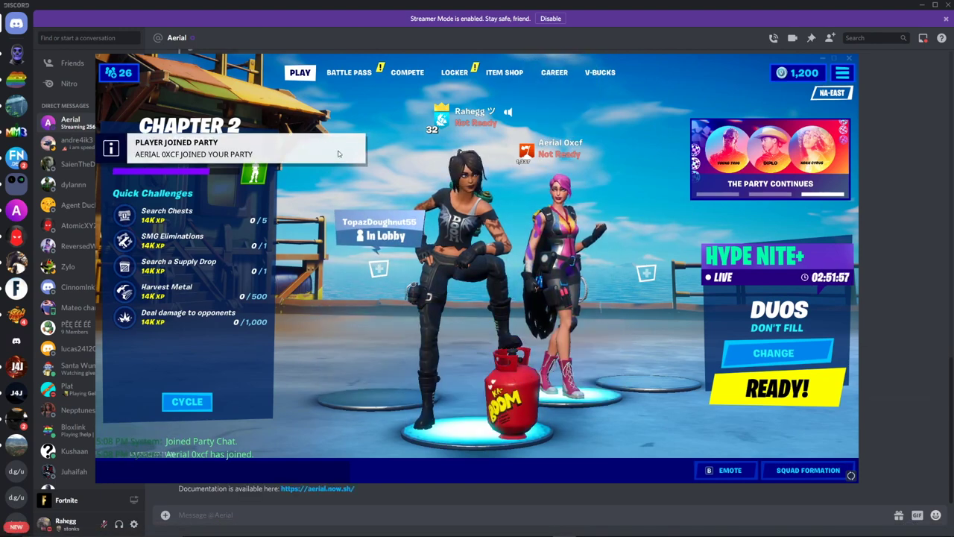
Send the Aerial bot the skin commands, including 'set skin renegade raider'
{"action": "left_click", "coordinate": [304, 497]}
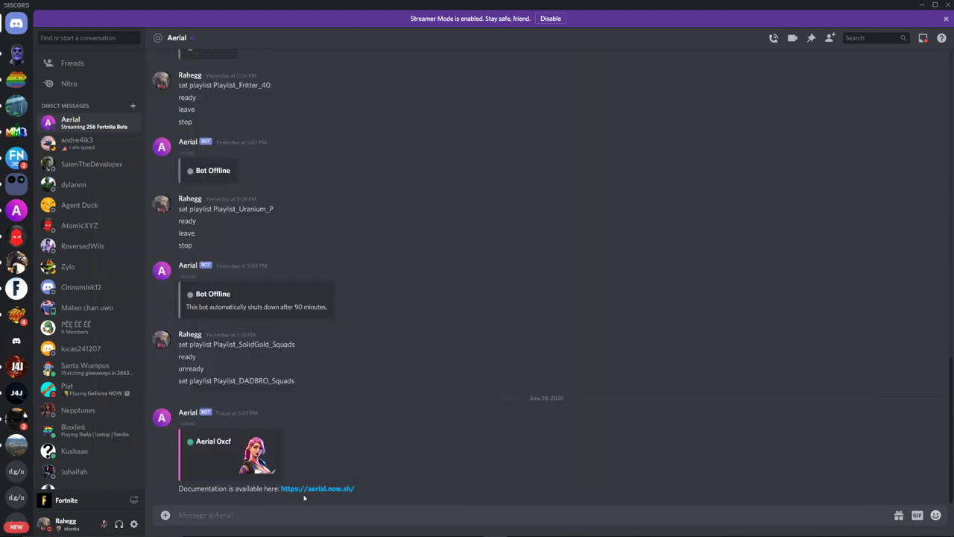
{"action": "left_click", "coordinate": [298, 513]}
{"action": "key", "text": "Return"}
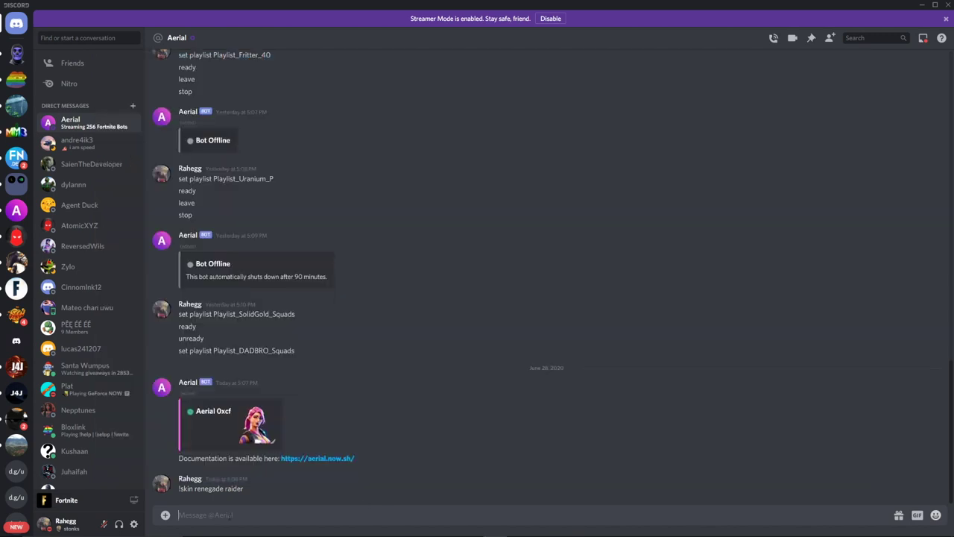
{"action": "type", "text": "set skin renegade raider"}
{"action": "key", "text": "Return"}
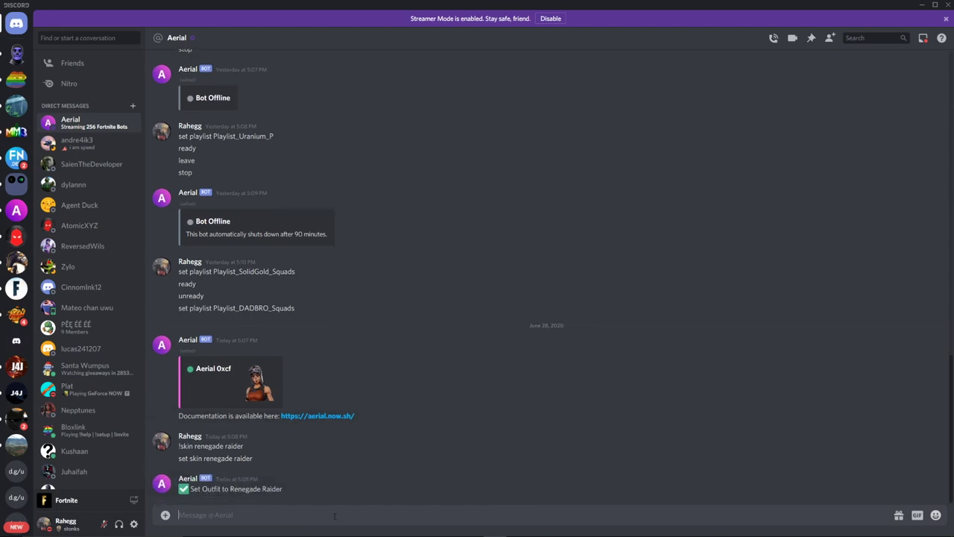
Send the emote commands 'set emote floss' and 'set emote dance moves'
{"action": "type", "text": "set emote"}
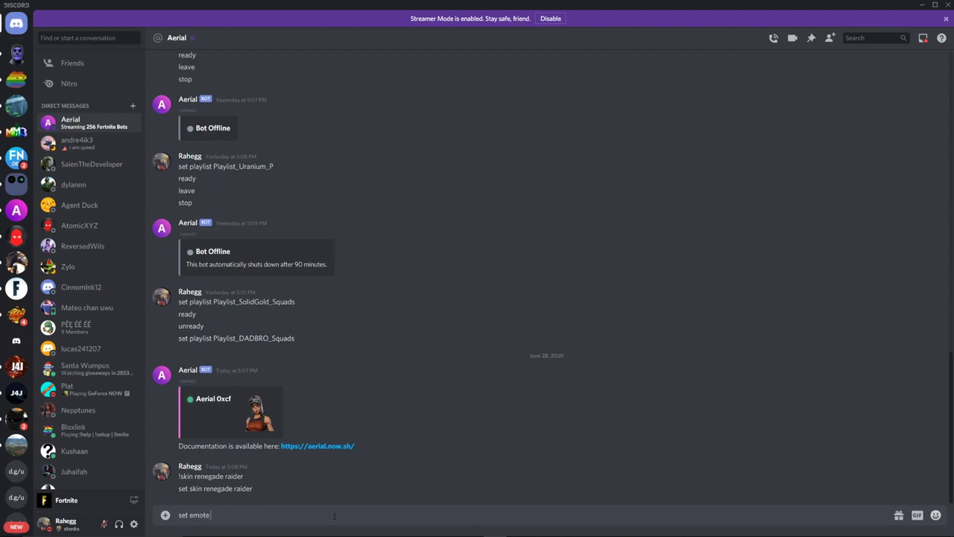
{"action": "type", "text": "floss"}
{"action": "key", "text": "Return"}
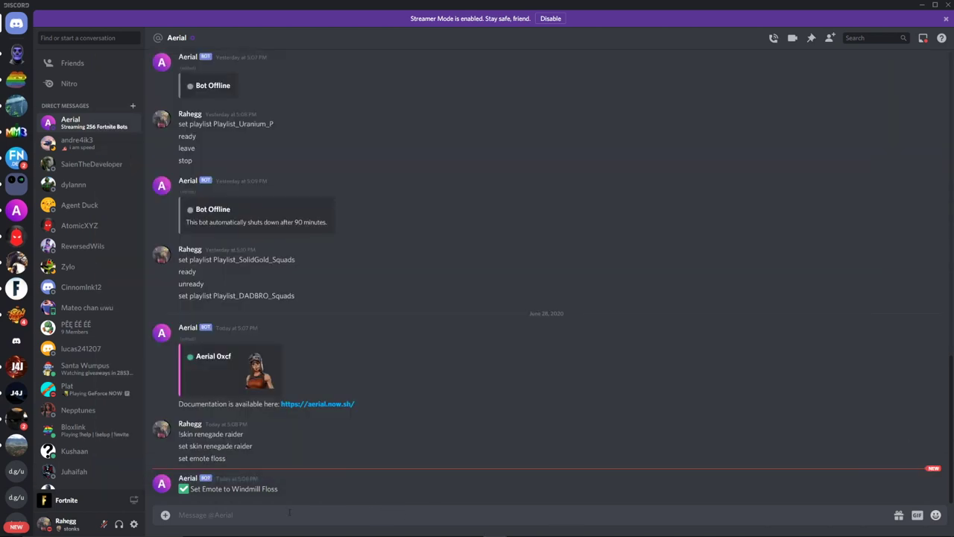
{"action": "type", "text": "set emote dance moves"}
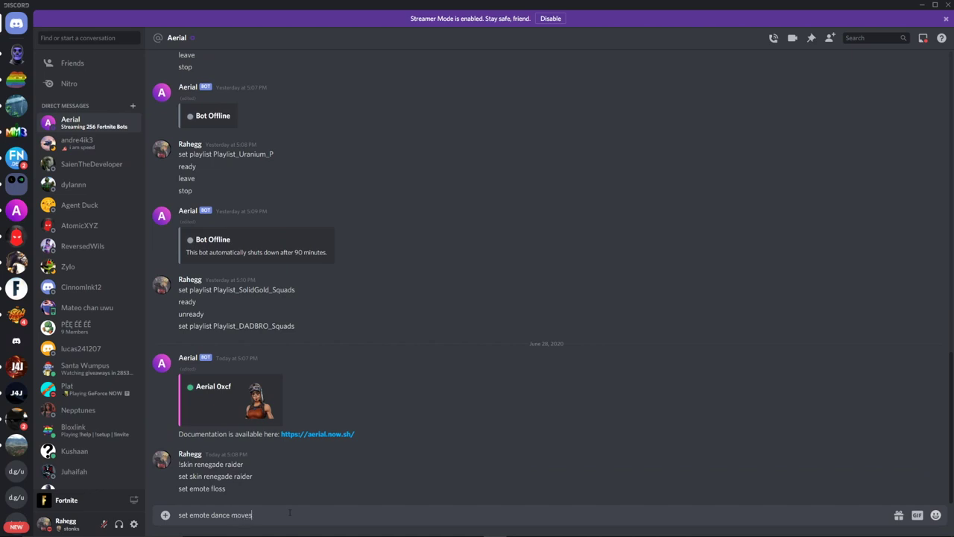
{"action": "key", "text": "Return"}
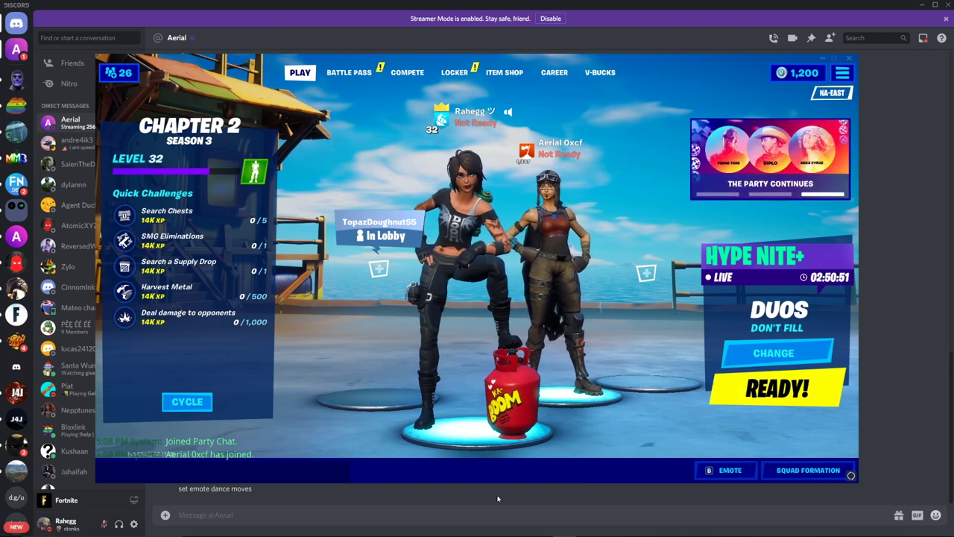
Send 'stop' in the Aerial DM to shut the bot down
{"action": "left_click", "coordinate": [578, 486]}
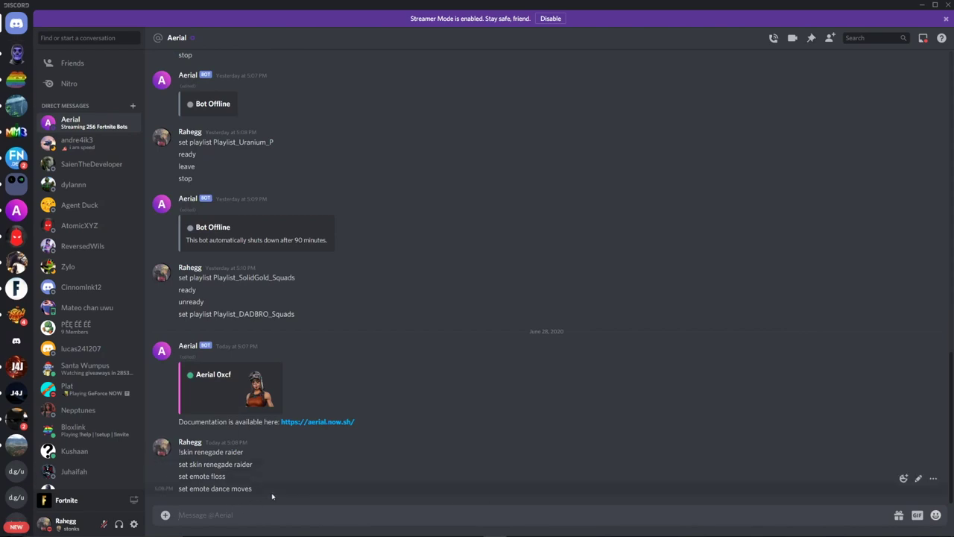
{"action": "type", "text": "stop"}
{"action": "key", "text": "Return"}
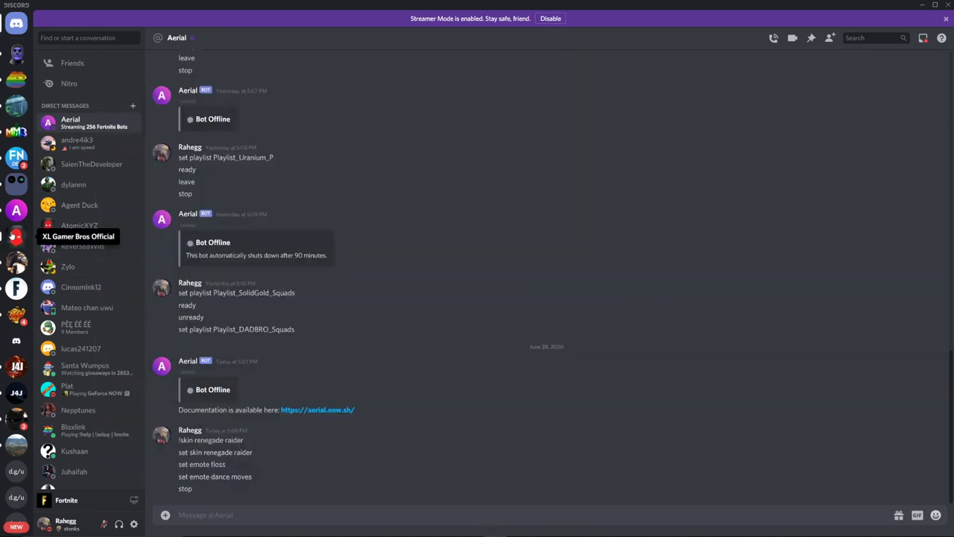
Look through the aerial, aurora-bot and fndev-bot channels, then open #recon-cmds
{"action": "left_click", "coordinate": [15, 236]}
{"action": "left_click", "coordinate": [16, 210]}
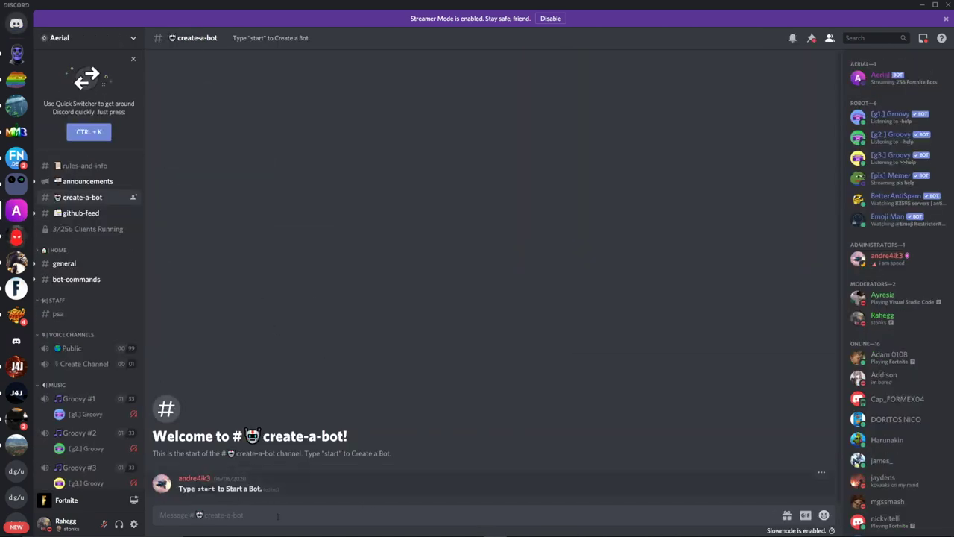
{"action": "left_click", "coordinate": [15, 237]}
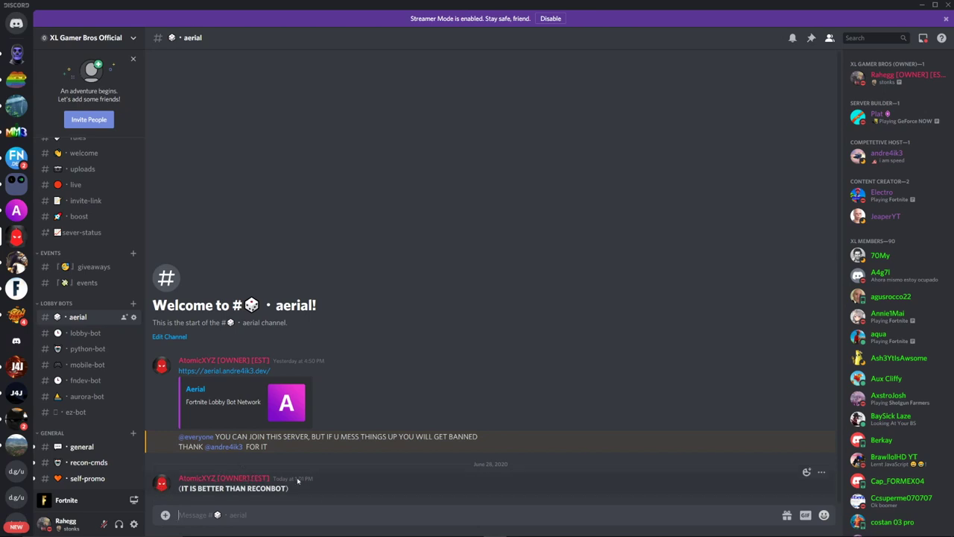
{"action": "left_click", "coordinate": [80, 398]}
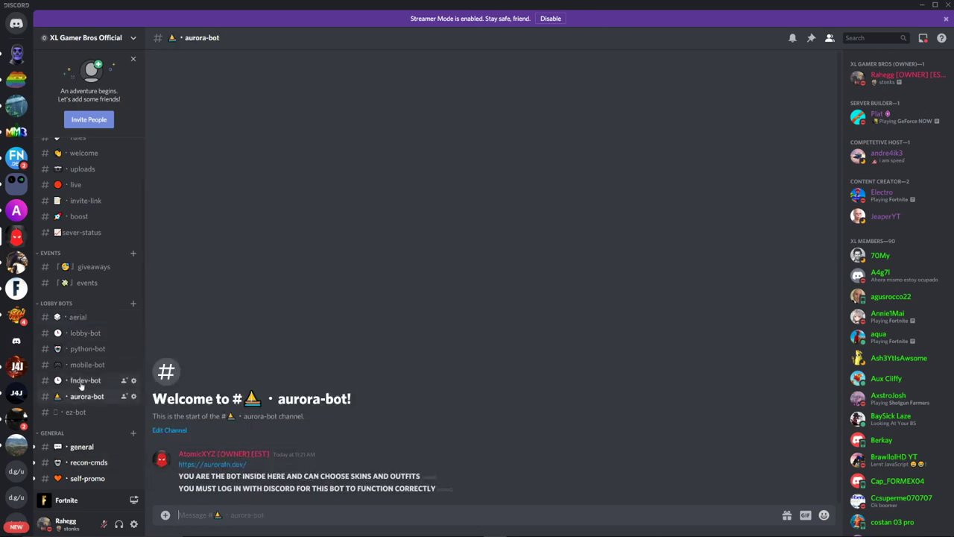
{"action": "left_click", "coordinate": [82, 382]}
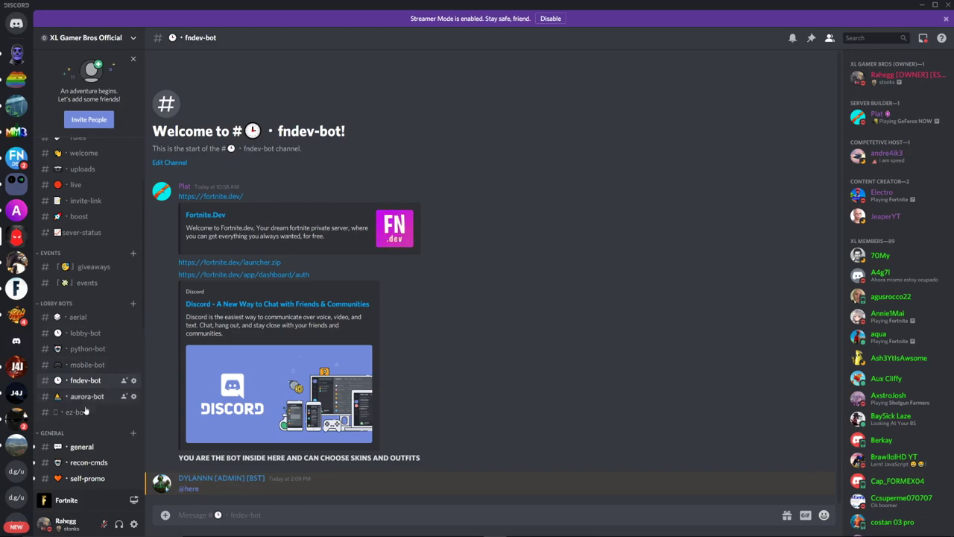
{"action": "scroll", "coordinate": [71, 413], "scroll_direction": "down", "scroll_amount": 1}
{"action": "scroll", "coordinate": [70, 416], "scroll_direction": "down", "scroll_amount": 4}
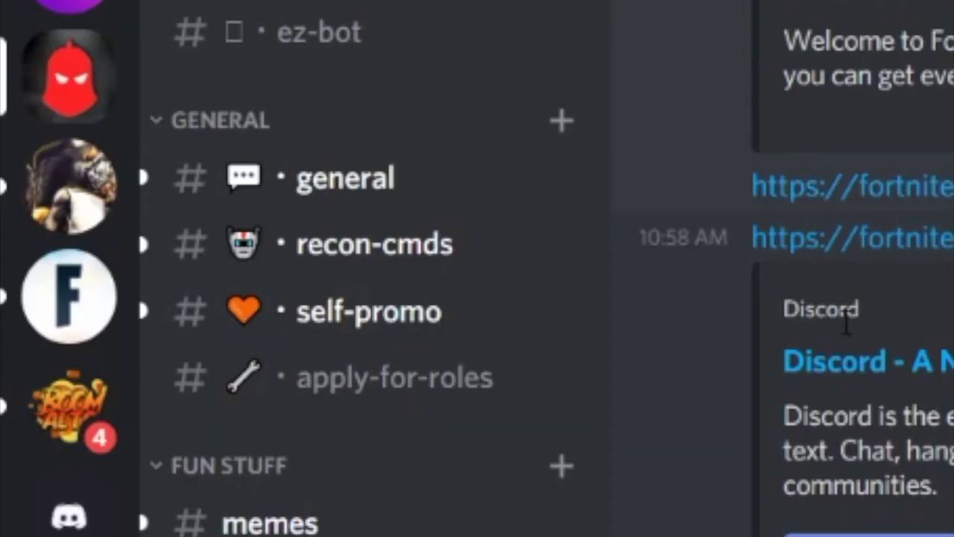
{"action": "left_click", "coordinate": [378, 249]}
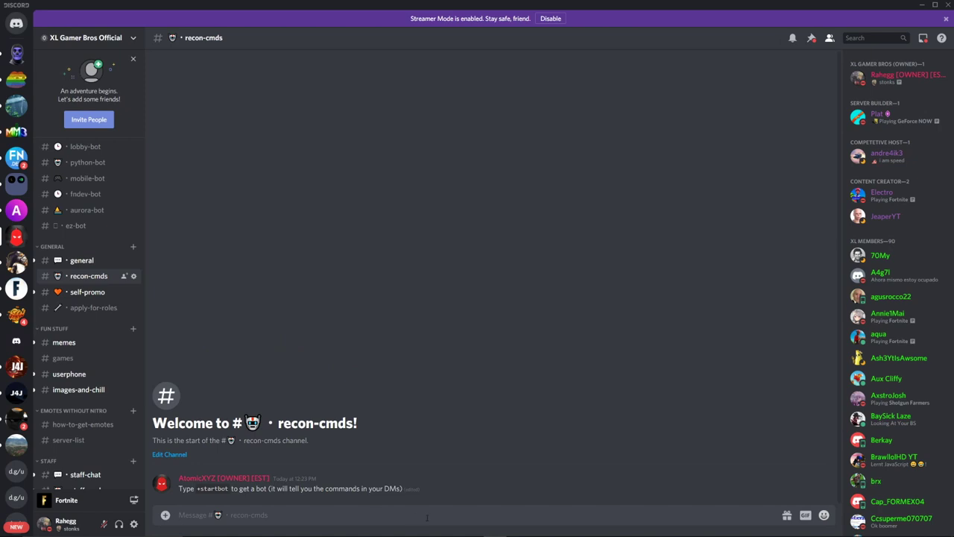
Post +startbot in #recon-cmds, then open the unread ReconBot DM
{"action": "left_click_drag", "start_coordinate": [197, 488], "coordinate": [228, 488]}
{"action": "left_click", "coordinate": [304, 522]}
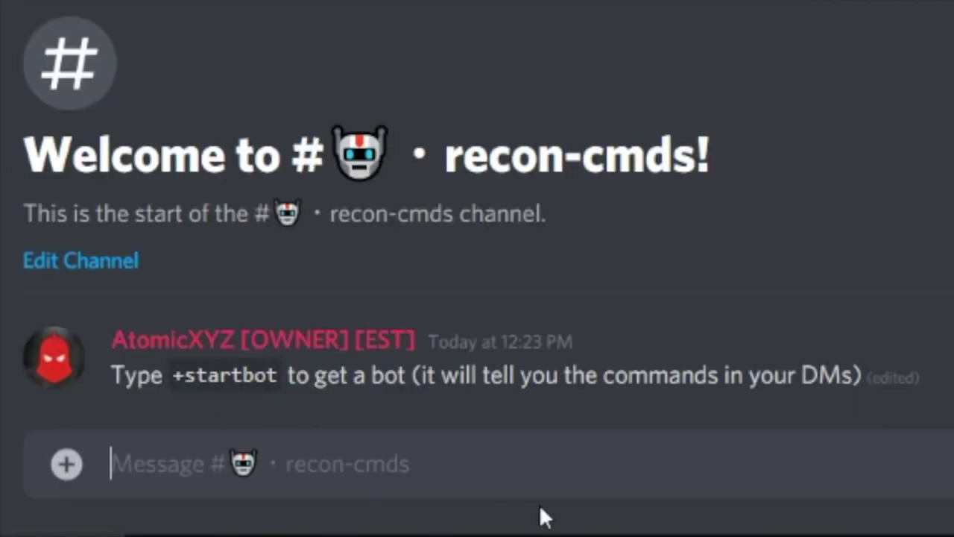
{"action": "type", "text": "+startnot"}
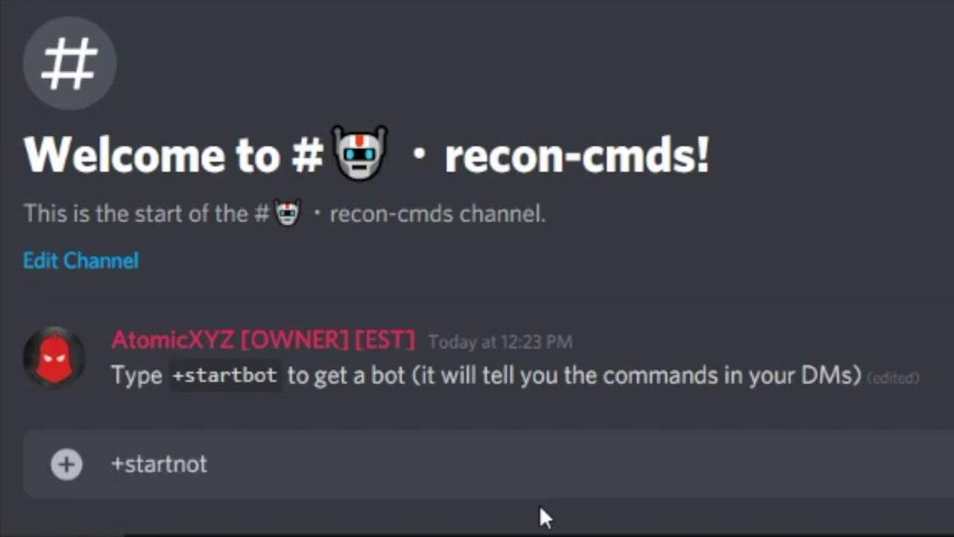
{"action": "key", "text": "BackSpace"}
{"action": "key", "text": "BackSpace"}
{"action": "key", "text": "BackSpace"}
{"action": "type", "text": "bot"}
{"action": "key", "text": "Return"}
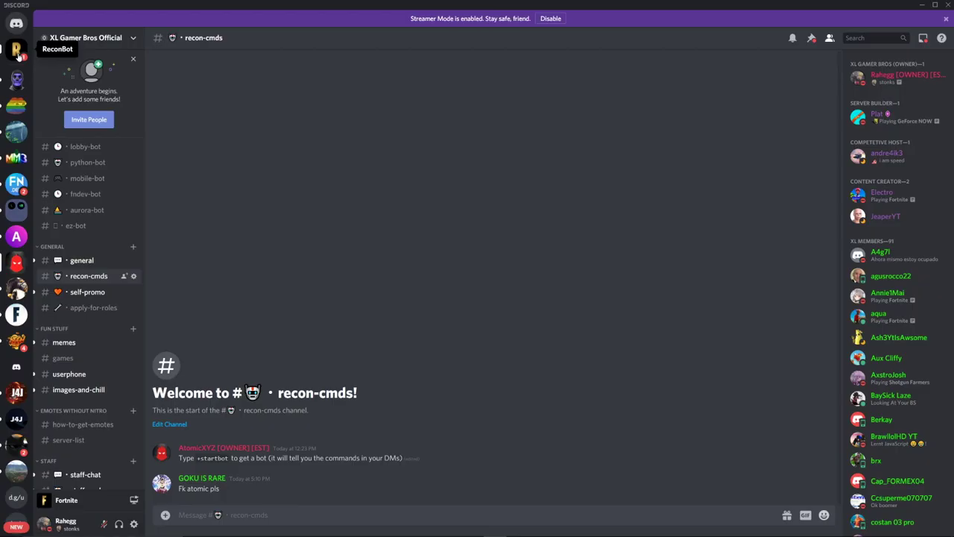
{"action": "left_click", "coordinate": [85, 223]}
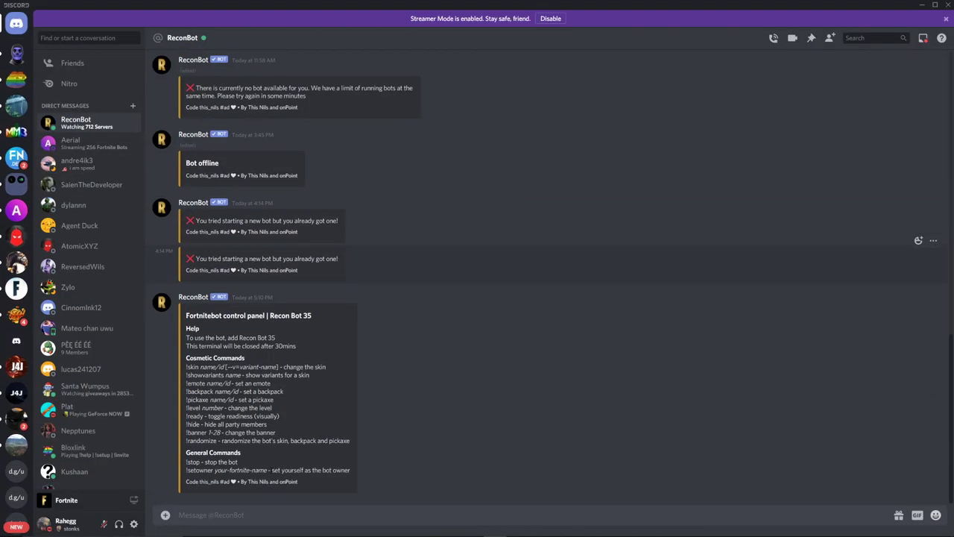
Copy the name Recon Bot 35 and invite that bot to the Fortnite party
{"action": "left_click_drag", "start_coordinate": [268, 315], "coordinate": [311, 315]}
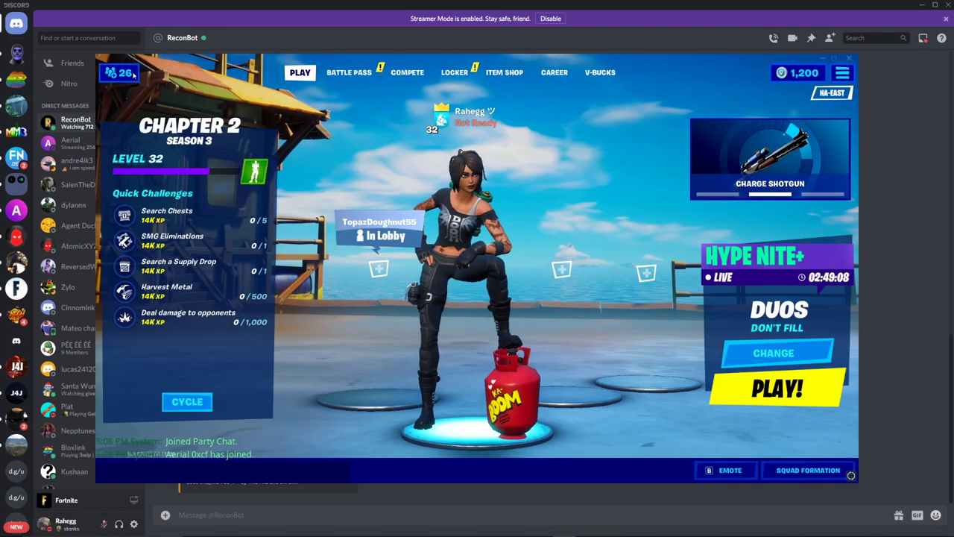
{"action": "left_click", "coordinate": [121, 72]}
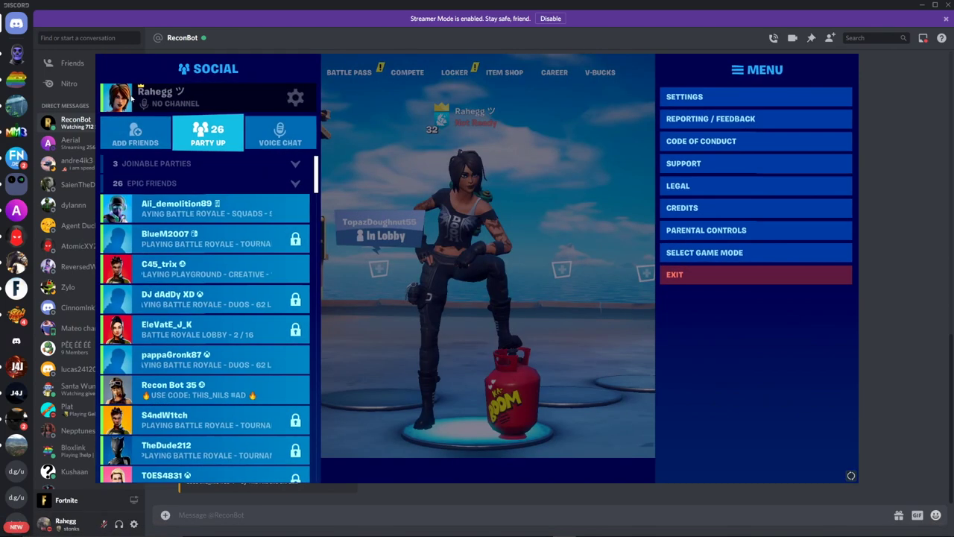
{"action": "left_click", "coordinate": [274, 394]}
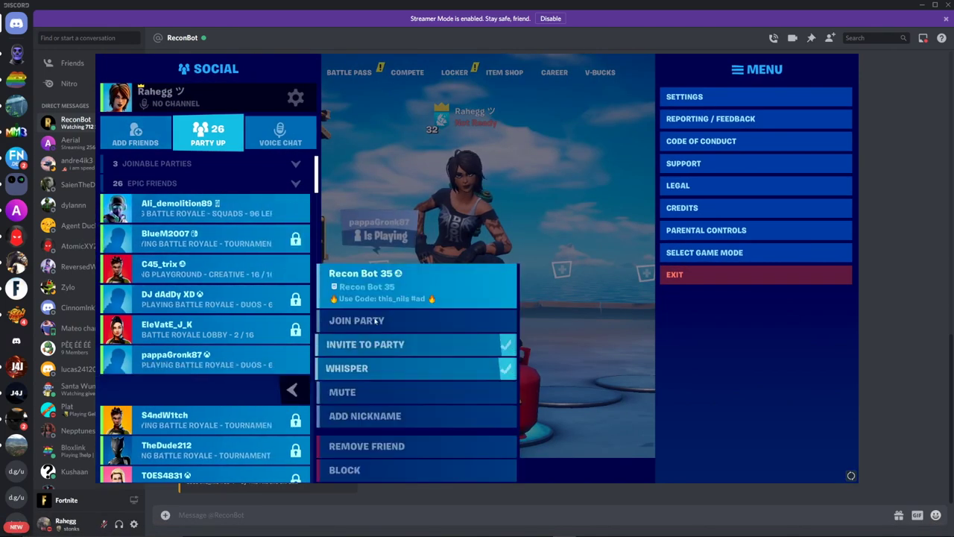
{"action": "left_click", "coordinate": [369, 312]}
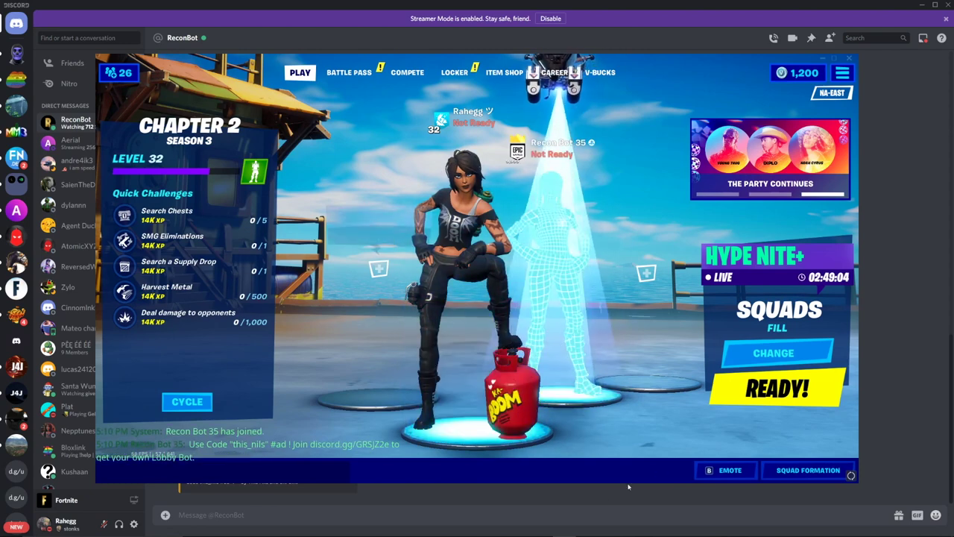
{"action": "left_click", "coordinate": [558, 497]}
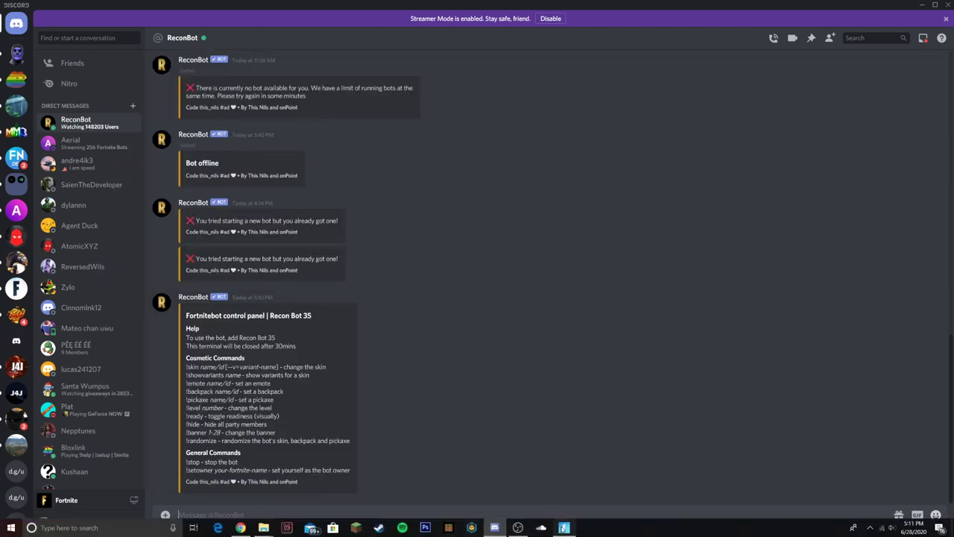
{"action": "left_click", "coordinate": [495, 528]}
Send Recon Bot 35 !skin black knigh, !level 999, !level 1 and !skin nite gunner
{"action": "left_click", "coordinate": [435, 494]}
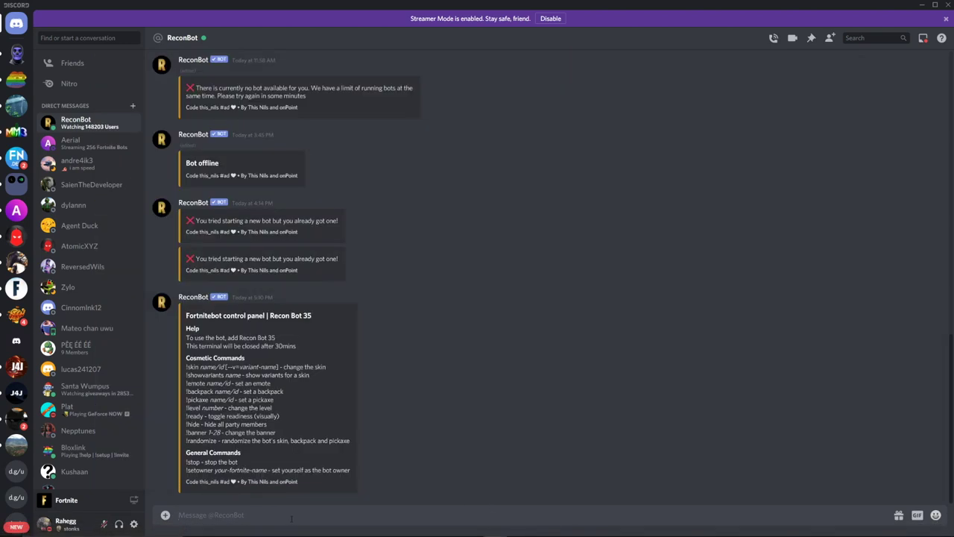
{"action": "type", "text": "!skin black knigh"}
{"action": "key", "text": "Return"}
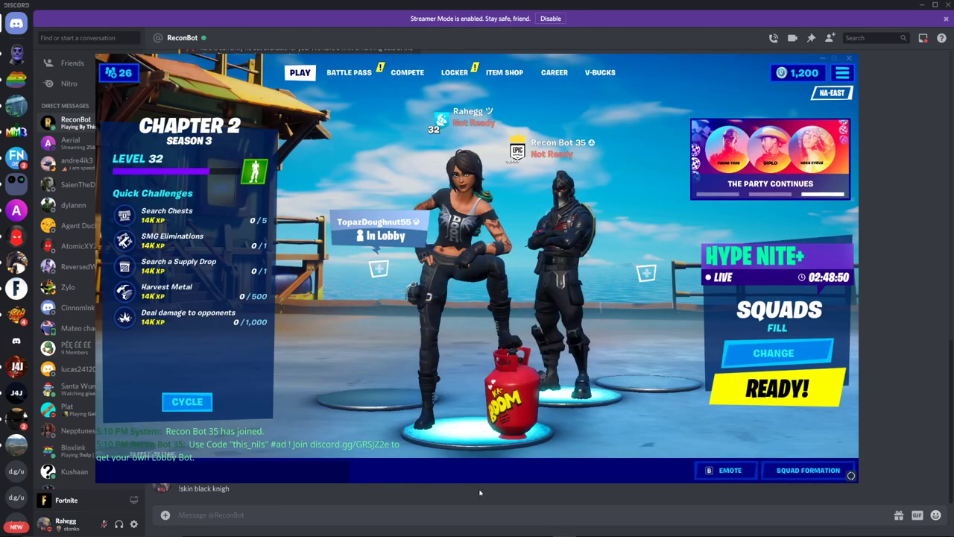
{"action": "type", "text": "!"}
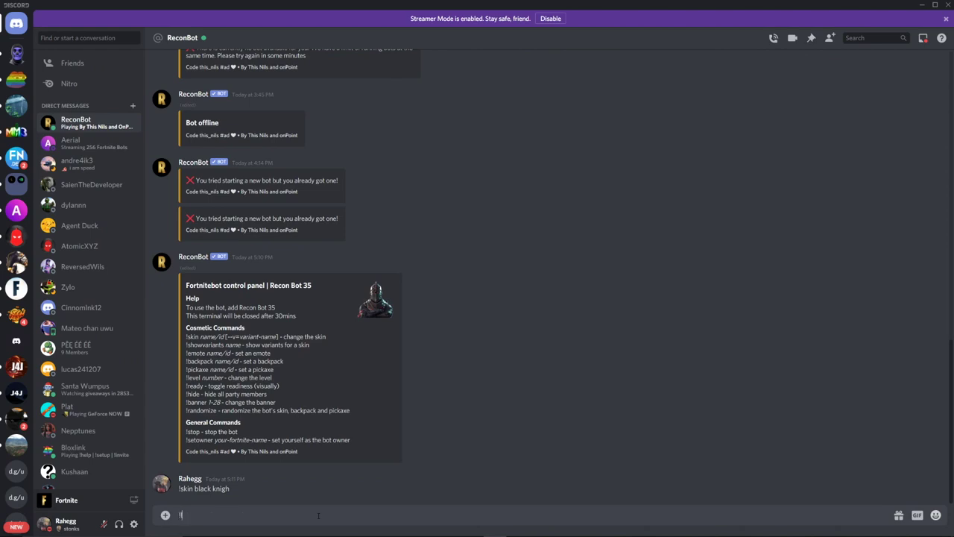
{"action": "type", "text": "level 999"}
{"action": "key", "text": "Return"}
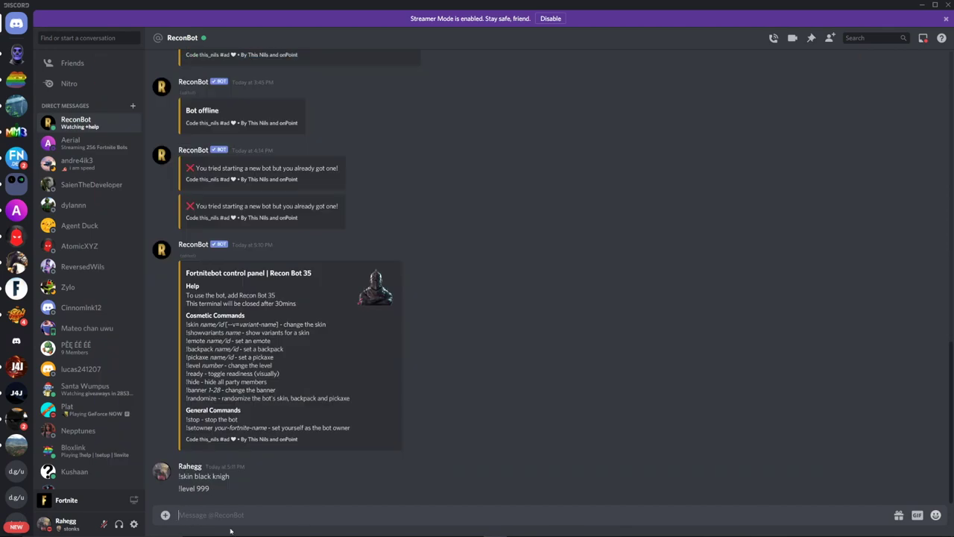
{"action": "type", "text": "!level 1"}
{"action": "key", "text": "Return"}
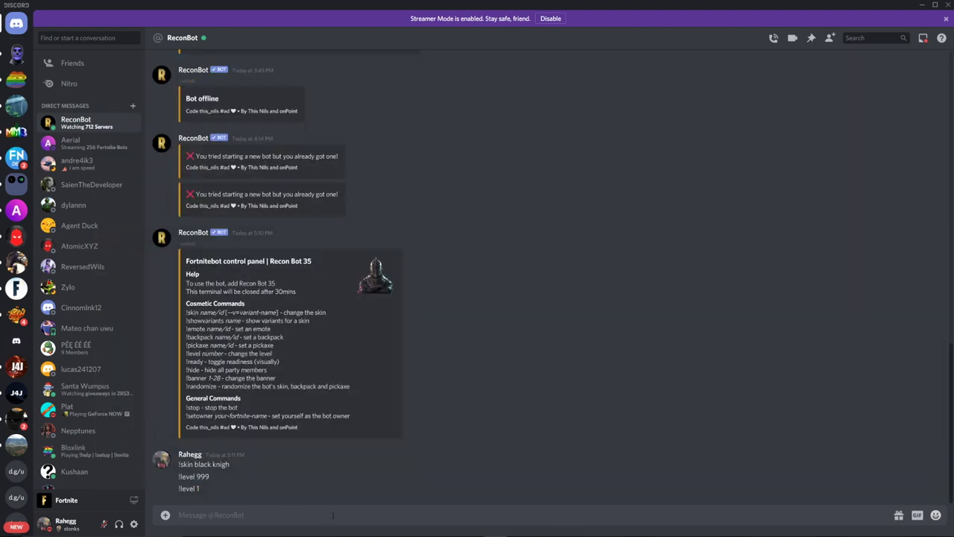
{"action": "type", "text": "!skin nite gunner"}
{"action": "key", "text": "Return"}
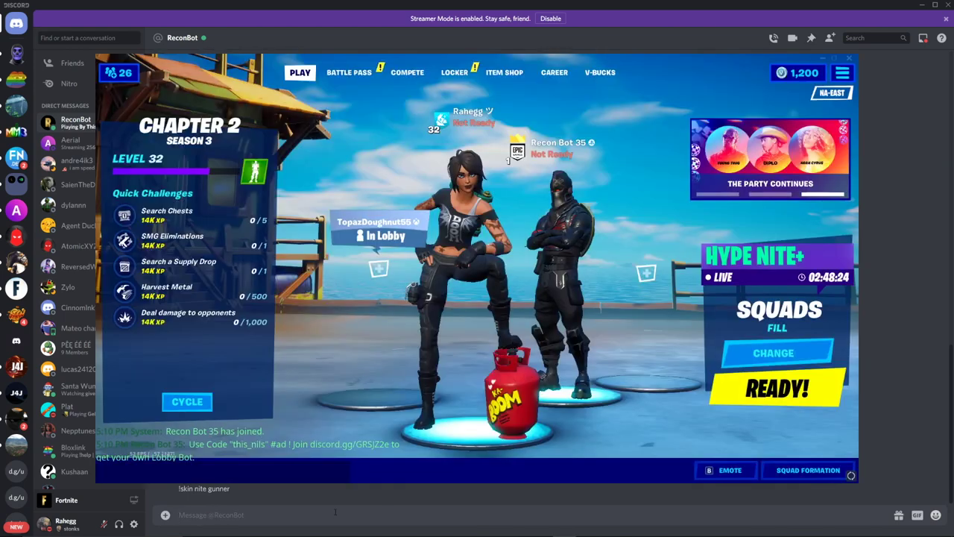